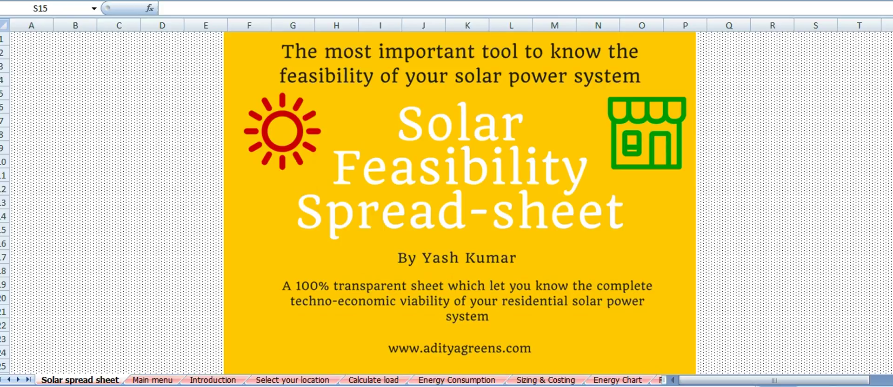
Review the Main menu sheet and read through the basic terms and definitions on the Introduction sheet.
{"action": "left_click", "coordinate": [153, 380]}
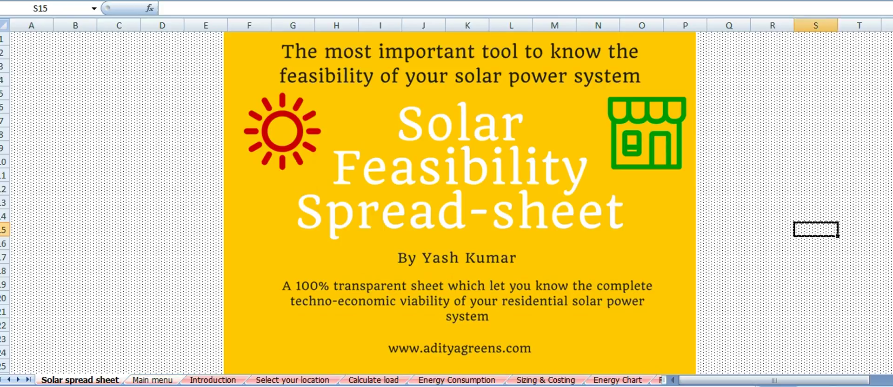
{"action": "key", "text": "ctrl+Page_Down"}
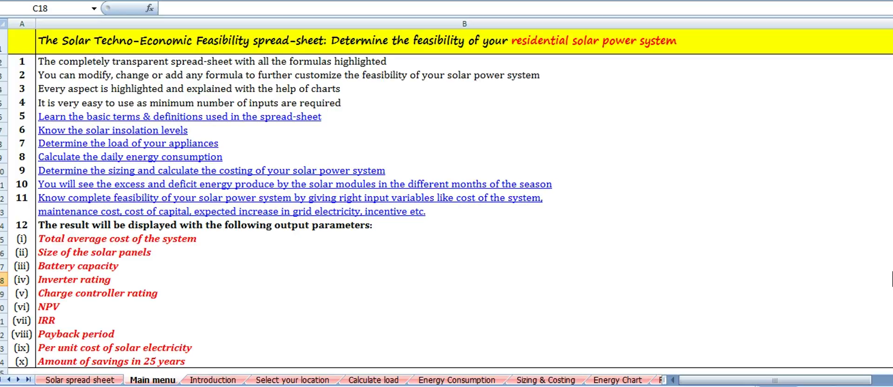
{"action": "left_click", "coordinate": [213, 380]}
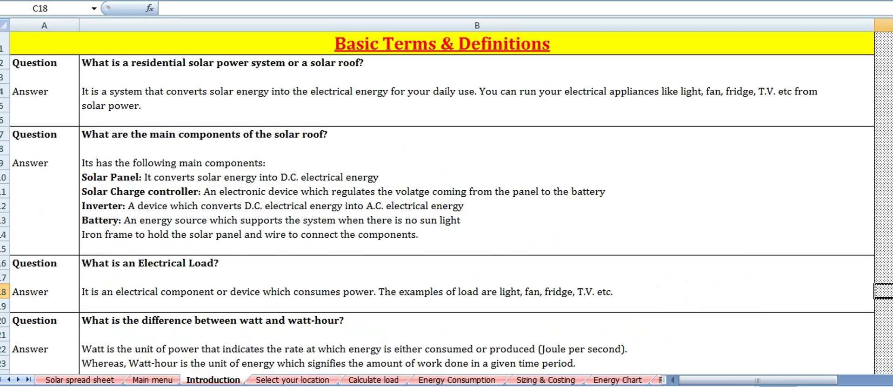
{"action": "scroll", "coordinate": [442, 200], "scroll_direction": "down", "scroll_amount": 20}
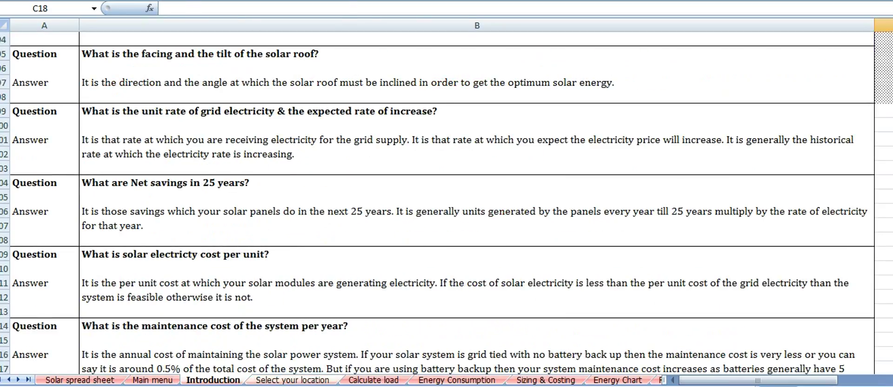
On the Select your location sheet, set the country to USA and the state to Arizona,AZ.
{"action": "left_click", "coordinate": [293, 379]}
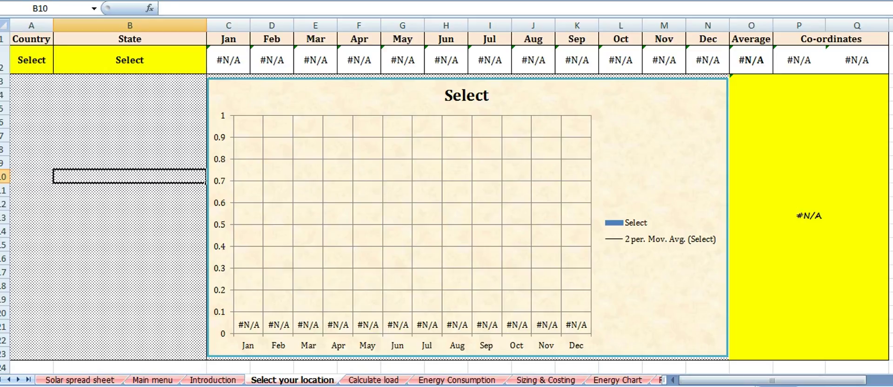
{"action": "left_click", "coordinate": [52, 72]}
{"action": "key", "text": "alt+Down"}
{"action": "key", "text": "Up"}
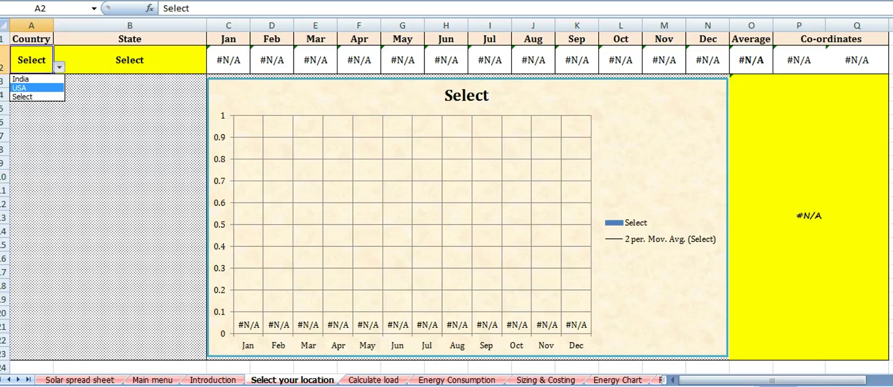
{"action": "key", "text": "Return"}
{"action": "key", "text": "Right"}
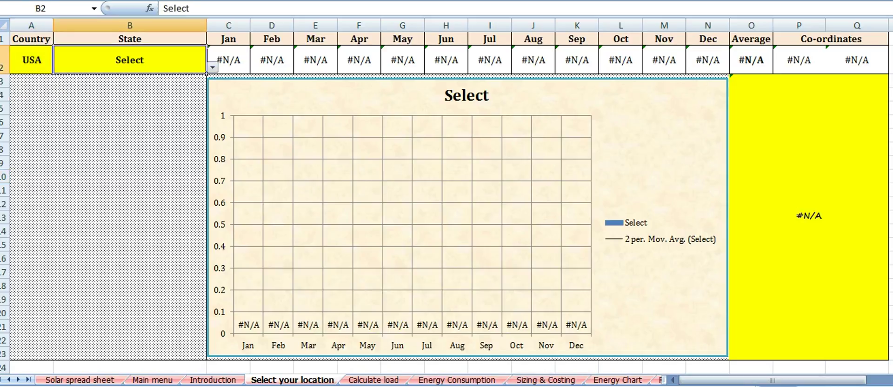
{"action": "key", "text": "alt+Down"}
{"action": "left_click_drag", "start_coordinate": [212, 131], "coordinate": [212, 89]}
{"action": "key", "text": "Return"}
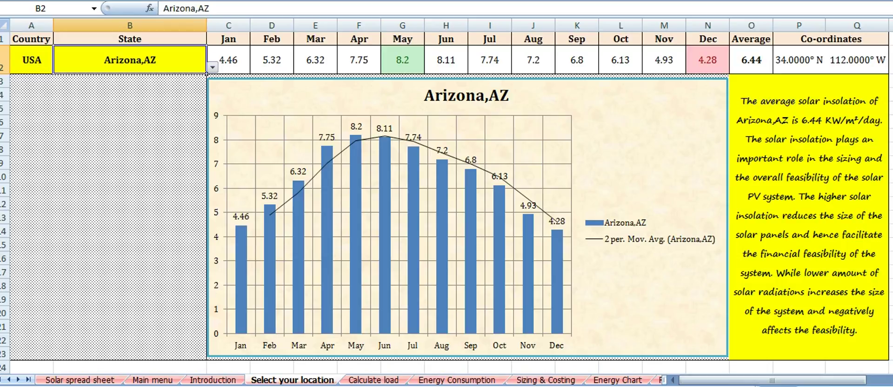
On the Calculate load sheet, choose Table Fan as appliance 1.
{"action": "left_click", "coordinate": [374, 380]}
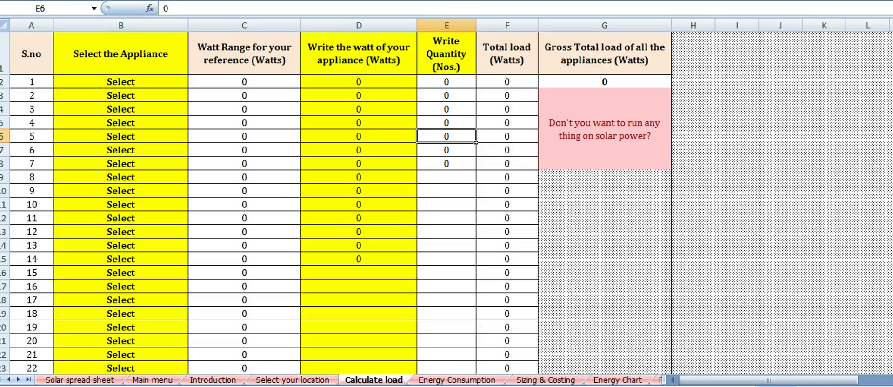
{"action": "left_click", "coordinate": [121, 82]}
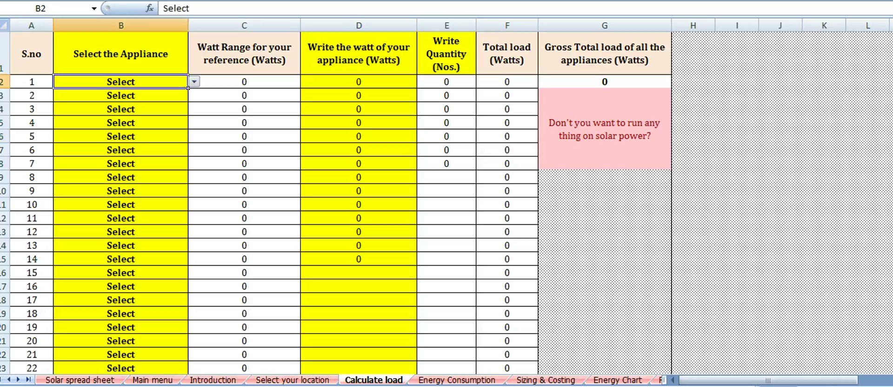
{"action": "left_click", "coordinate": [194, 82]}
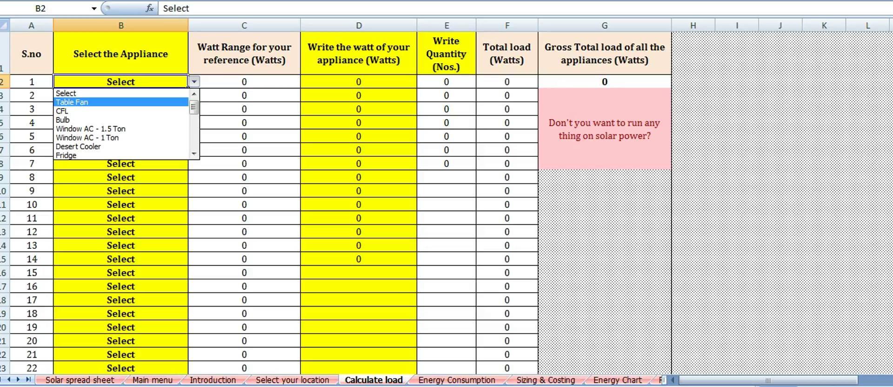
{"action": "key", "text": "Return"}
Choose CFL as appliance 2 in the load list.
{"action": "key", "text": "Down"}
{"action": "key", "text": "shift+Right"}
{"action": "key", "text": "alt+Down"}
{"action": "key", "text": "Down"}
{"action": "key", "text": "Down"}
{"action": "key", "text": "Return"}
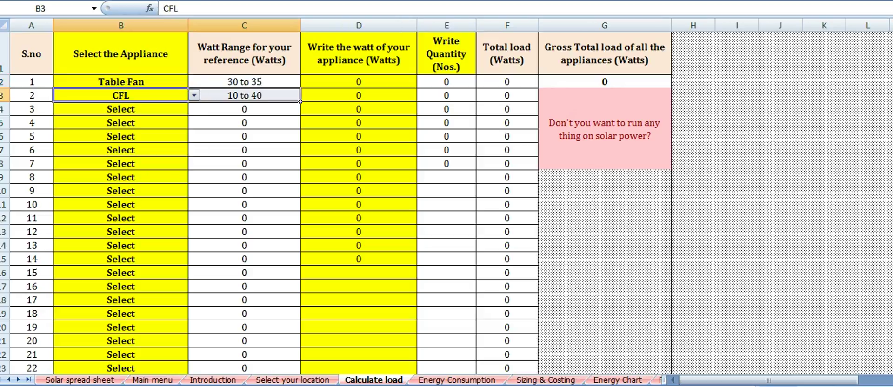
Choose Bulb as appliance 3 in the load list.
{"action": "key", "text": "Down"}
{"action": "key", "text": "shift+Right"}
{"action": "key", "text": "alt+Down"}
{"action": "key", "text": "Down"}
{"action": "key", "text": "Down"}
{"action": "key", "text": "Down"}
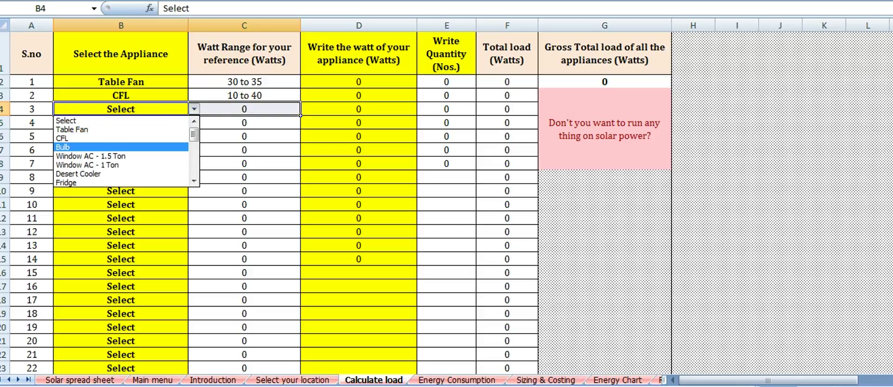
{"action": "key", "text": "Return"}
Choose Window AC - 1.5 Ton as appliance 4 in the load list.
{"action": "key", "text": "Down"}
{"action": "key", "text": "shift+Right"}
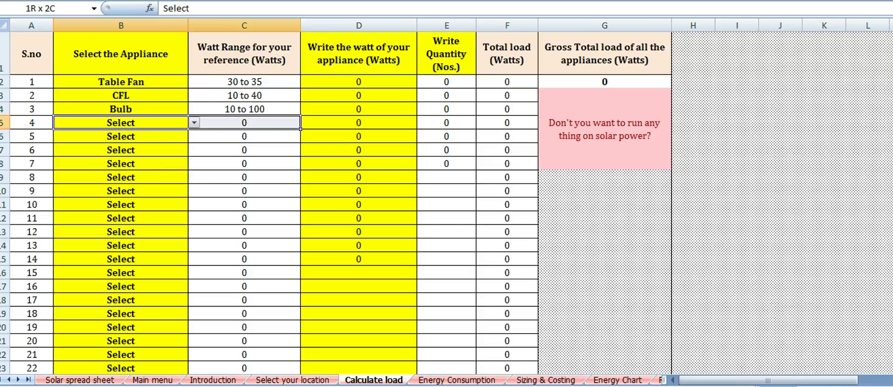
{"action": "key", "text": "alt+Down"}
{"action": "key", "text": "Down"}
{"action": "key", "text": "Down"}
{"action": "key", "text": "Down"}
{"action": "key", "text": "Down"}
{"action": "key", "text": "Return"}
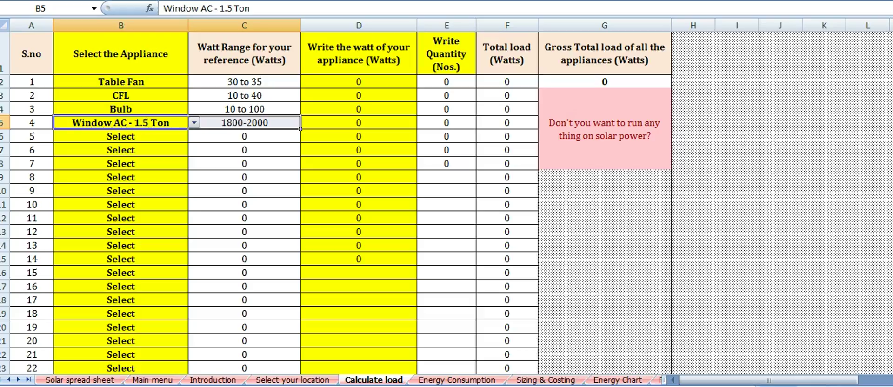
{"action": "key", "text": "Up"}
{"action": "key", "text": "Up"}
{"action": "key", "text": "Up"}
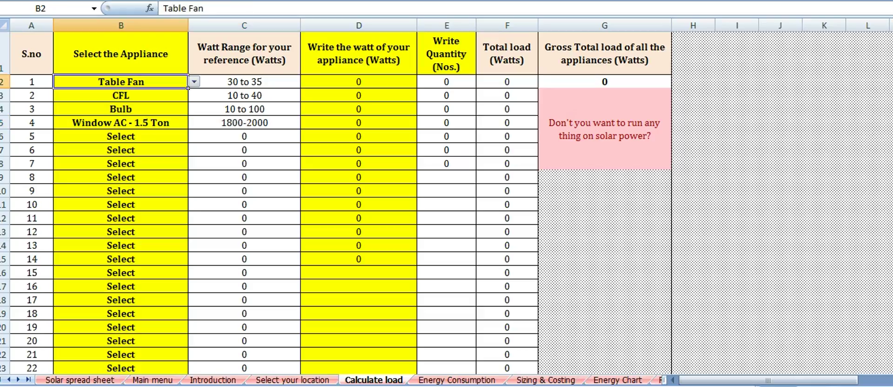
{"action": "key", "text": "Down"}
{"action": "key", "text": "Down"}
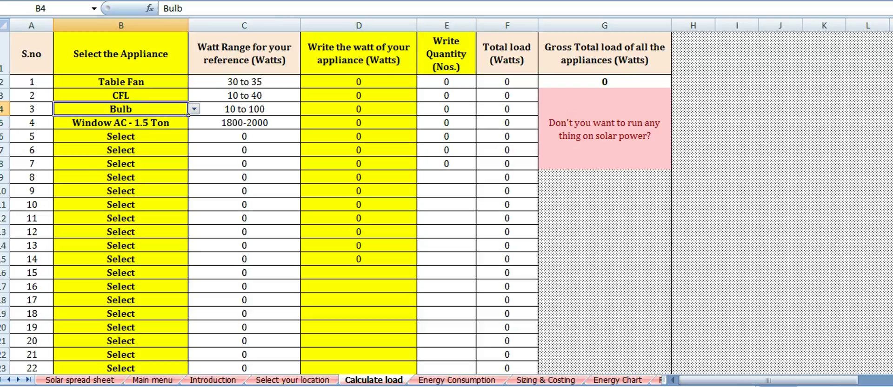
{"action": "key", "text": "Down"}
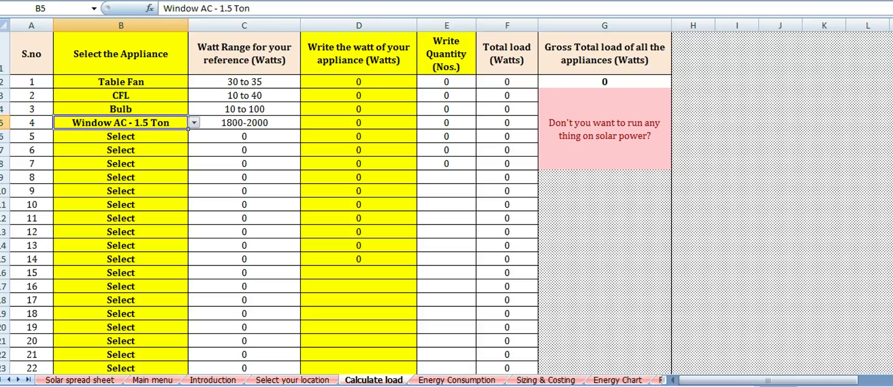
Enter the appliance wattages: 32 for the Table Fan, 30 for the CFL, 80 for the Bulb and 1800 for the Window AC.
{"action": "left_click", "coordinate": [359, 82]}
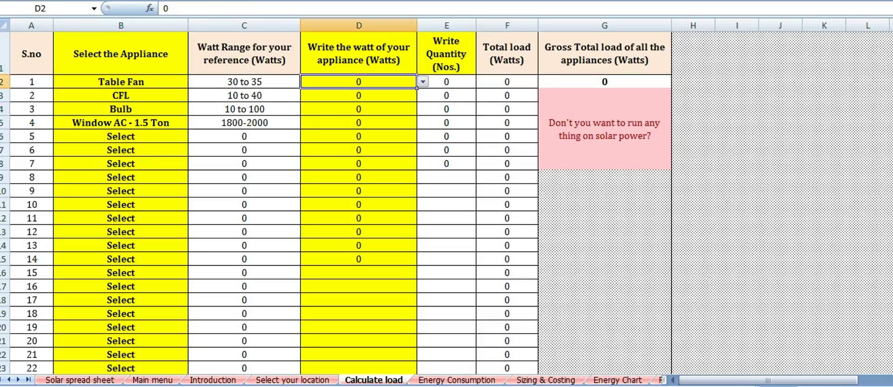
{"action": "type", "text": "32"}
{"action": "key", "text": "Return"}
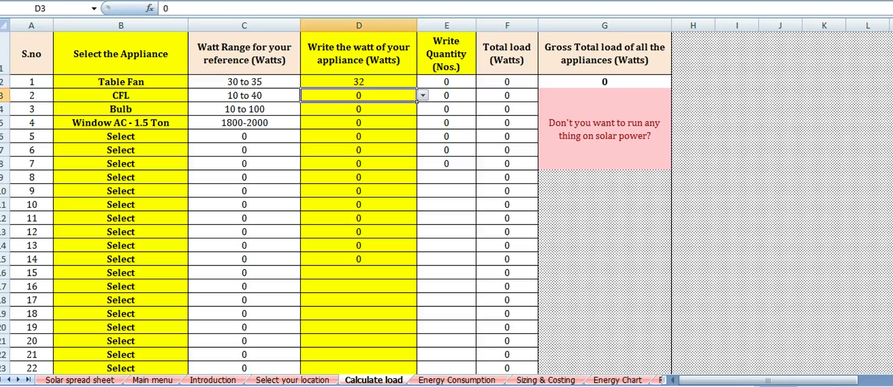
{"action": "type", "text": "30"}
{"action": "key", "text": "Return"}
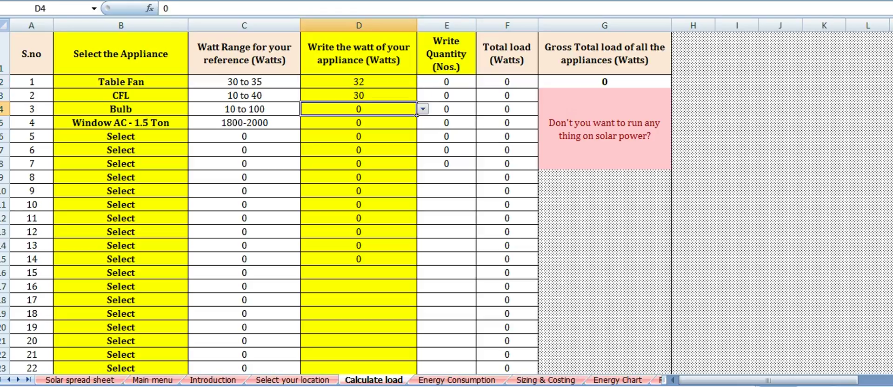
{"action": "type", "text": "80"}
{"action": "key", "text": "Return"}
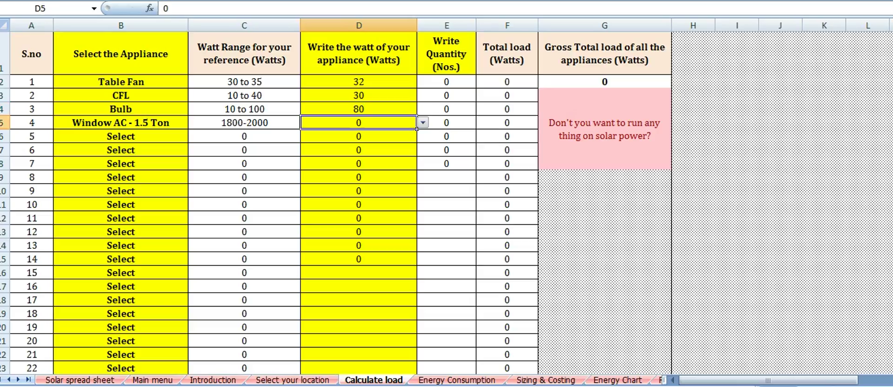
{"action": "type", "text": "1800"}
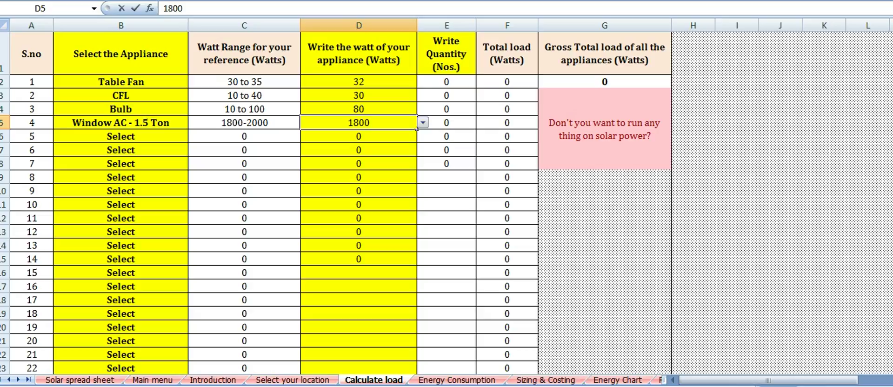
Enter the appliance quantities as 6 Table Fans, 10 CFLs, 6 Bulbs and 1 Window AC, and check the gross total load.
{"action": "left_click", "coordinate": [446, 82]}
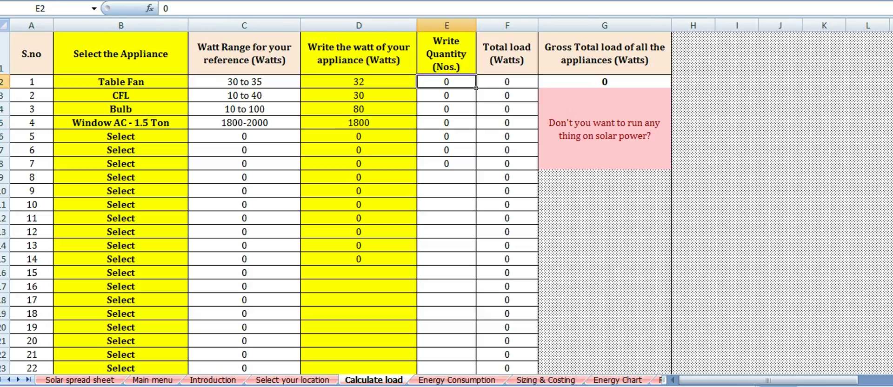
{"action": "type", "text": "6"}
{"action": "key", "text": "Return"}
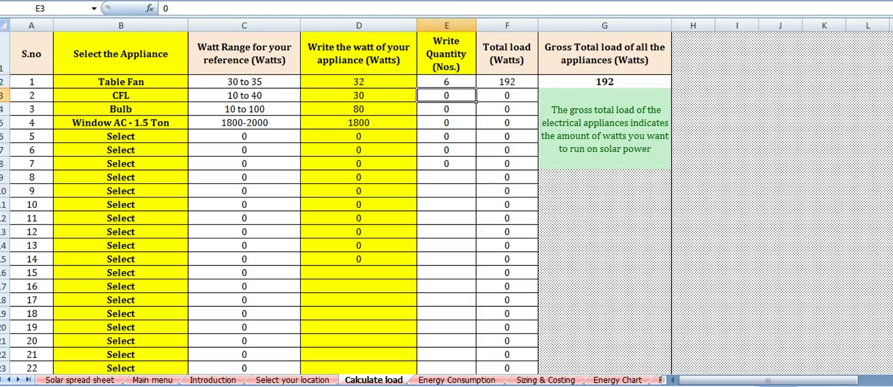
{"action": "type", "text": "10"}
{"action": "key", "text": "Return"}
{"action": "type", "text": "6"}
{"action": "key", "text": "Return"}
{"action": "type", "text": "1"}
{"action": "key", "text": "Return"}
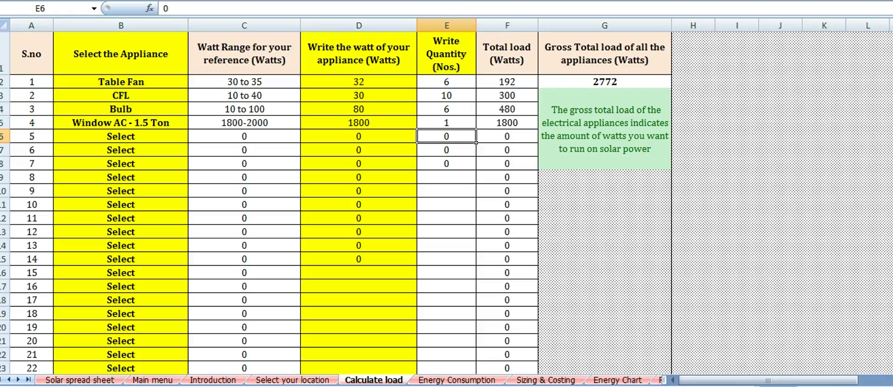
{"action": "left_click", "coordinate": [605, 82]}
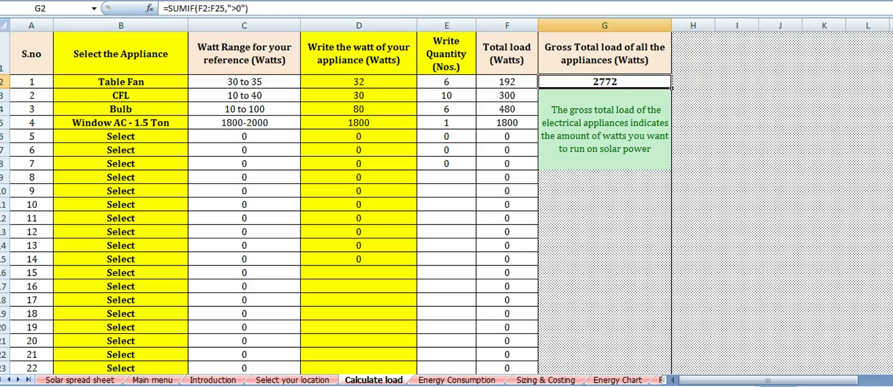
On the Energy Consumption sheet, enter average daily hours of 6 for Table Fan, 5 for CFL, 4 for Bulb and 2 for Window AC.
{"action": "left_click", "coordinate": [457, 379]}
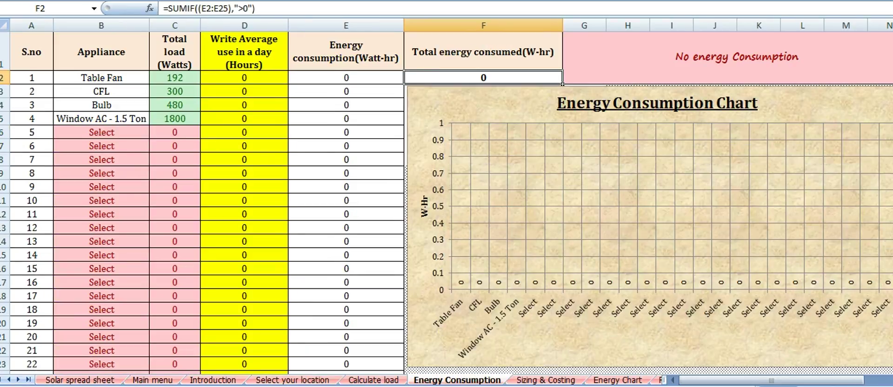
{"action": "left_click", "coordinate": [244, 77]}
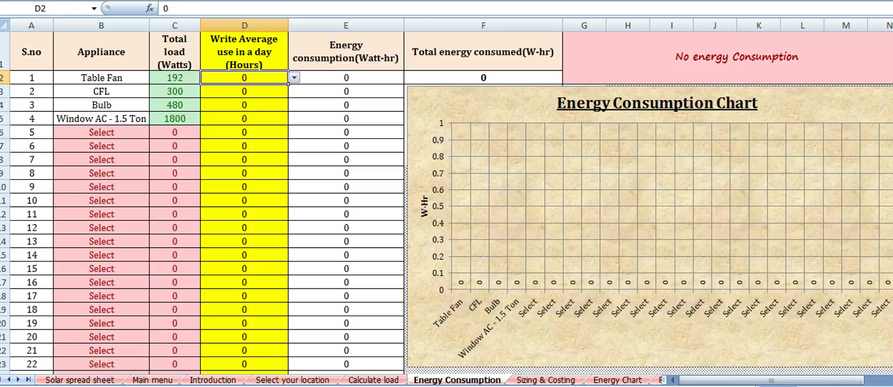
{"action": "type", "text": "6"}
{"action": "key", "text": "Return"}
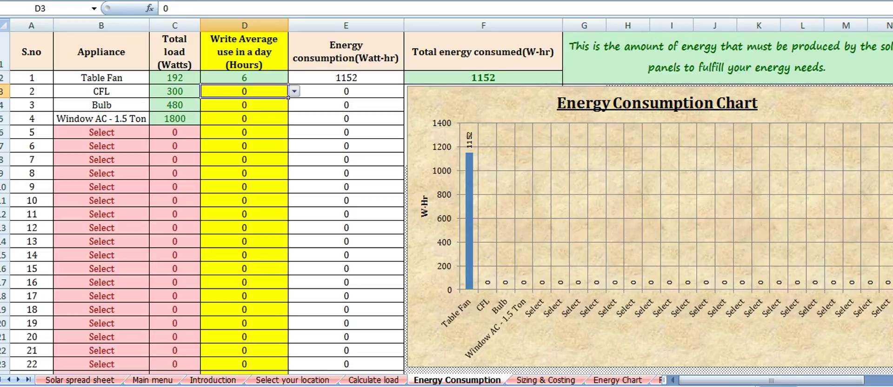
{"action": "type", "text": "5"}
{"action": "key", "text": "Return"}
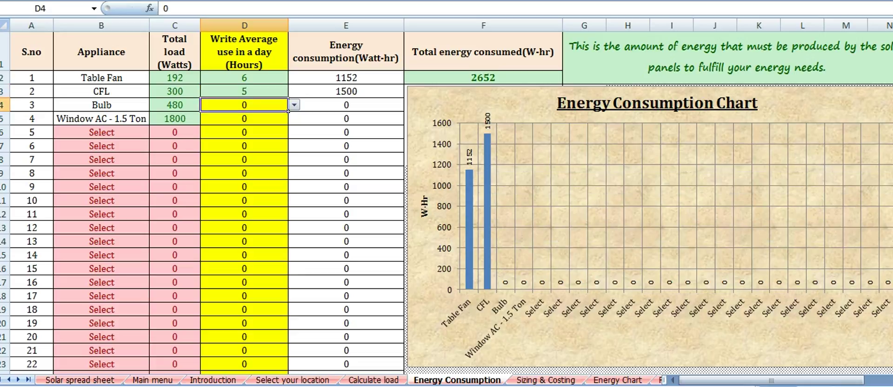
{"action": "type", "text": "4"}
{"action": "key", "text": "Return"}
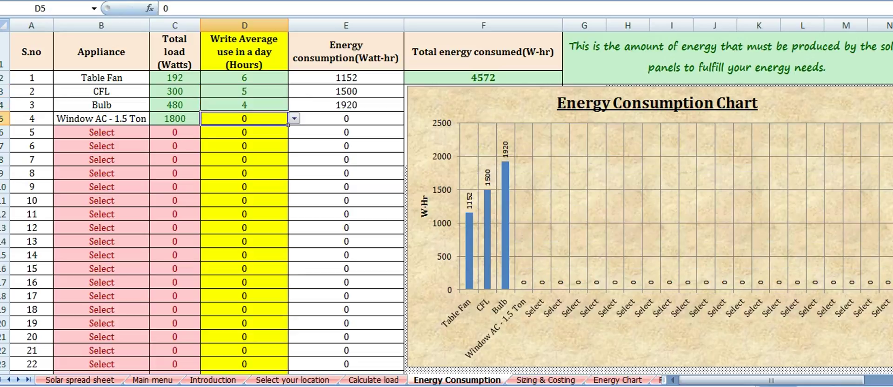
{"action": "type", "text": "2"}
{"action": "key", "text": "Return"}
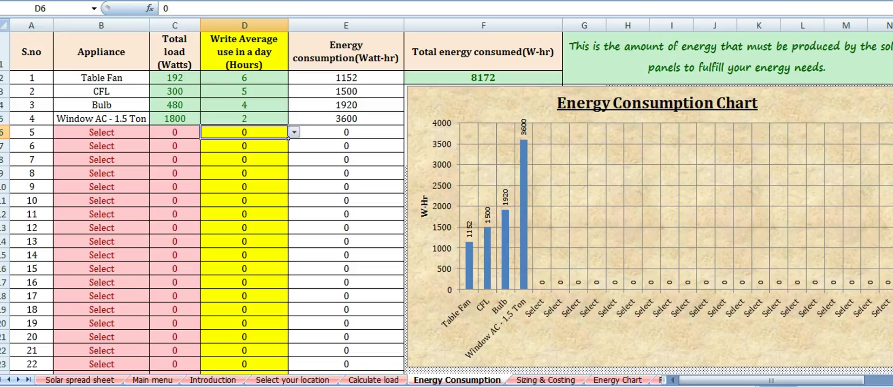
{"action": "left_click", "coordinate": [482, 77]}
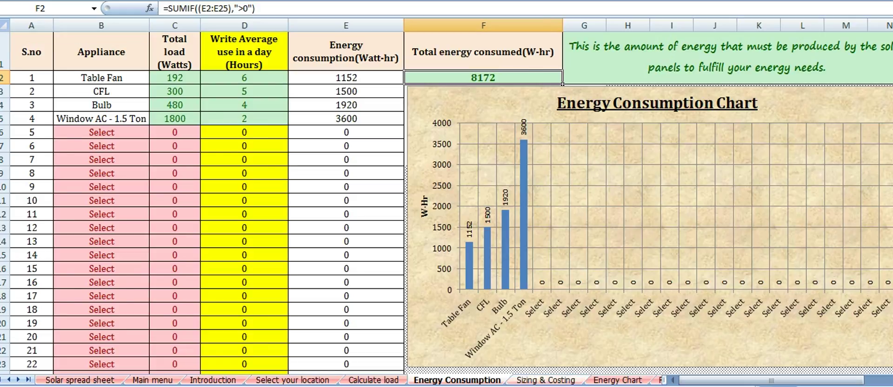
On the Sizing & Costing sheet, review the inverter rating, the charge controller rating and the costing particulars.
{"action": "left_click", "coordinate": [546, 380]}
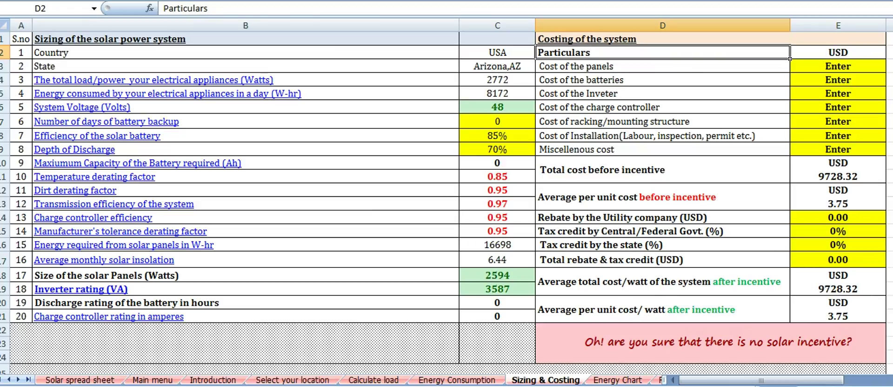
{"action": "left_click", "coordinate": [82, 289]}
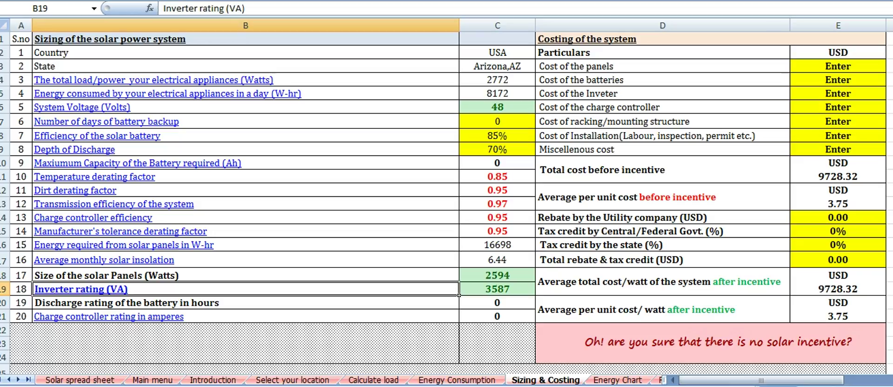
{"action": "left_click", "coordinate": [109, 316]}
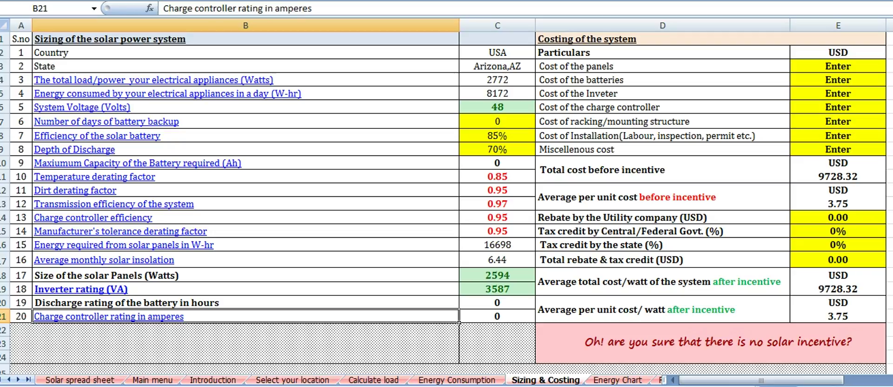
{"action": "left_click", "coordinate": [662, 53]}
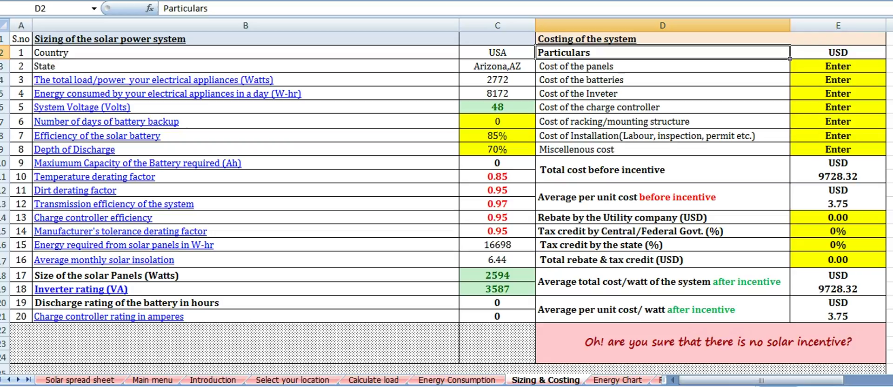
Enter the solar incentives: a utility company rebate of 1000 USD, a federal tax credit of 30% and a state tax credit of 25%.
{"action": "left_click", "coordinate": [838, 218]}
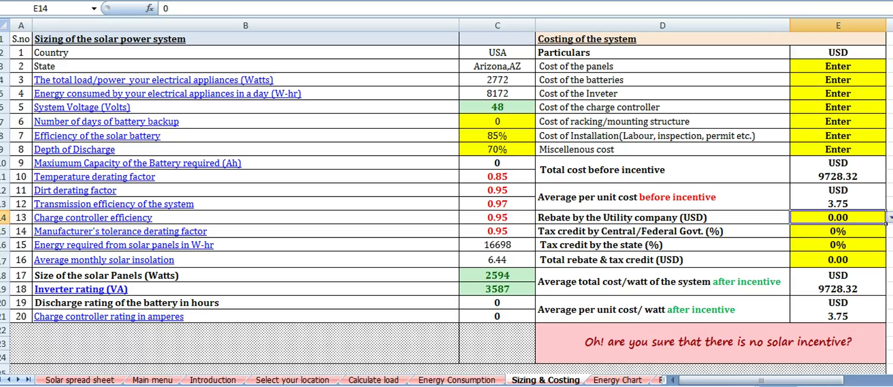
{"action": "type", "text": "1000"}
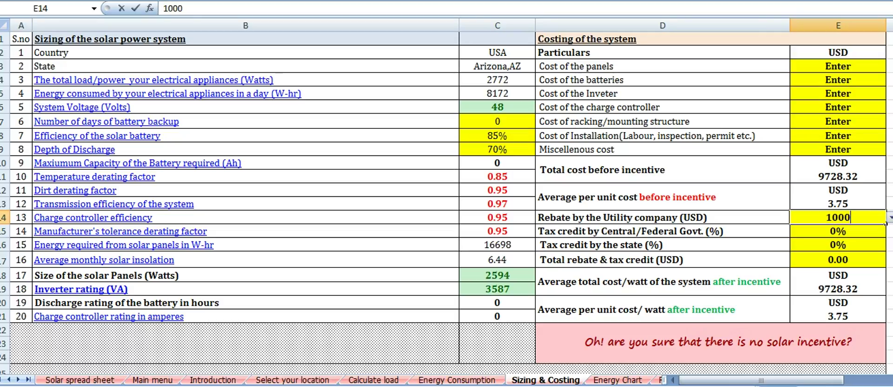
{"action": "key", "text": "Return"}
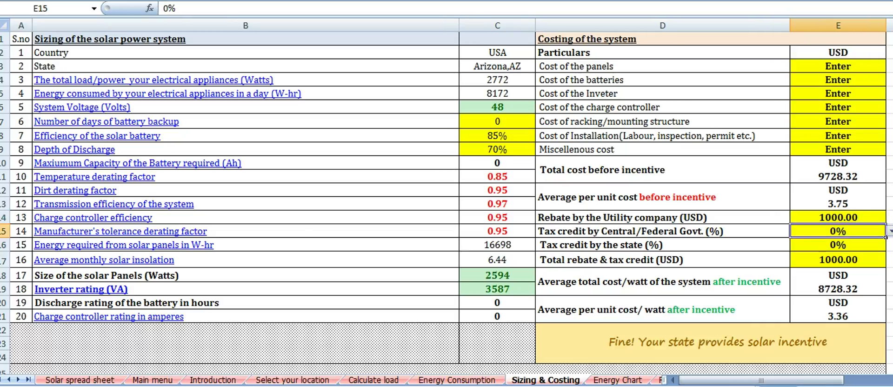
{"action": "type", "text": "30"}
{"action": "key", "text": "Return"}
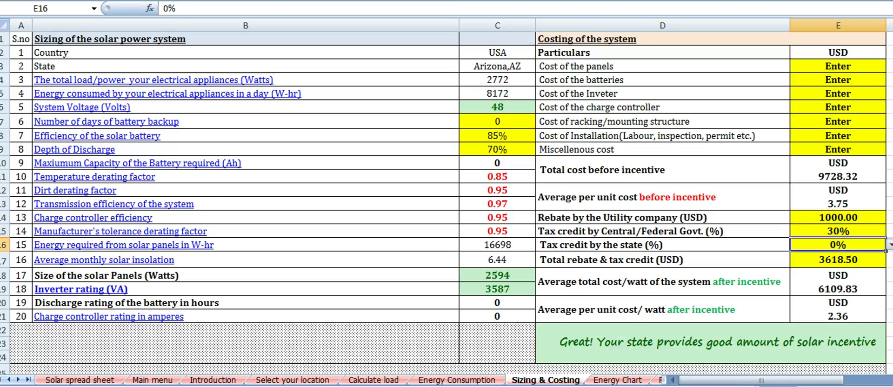
{"action": "type", "text": "25"}
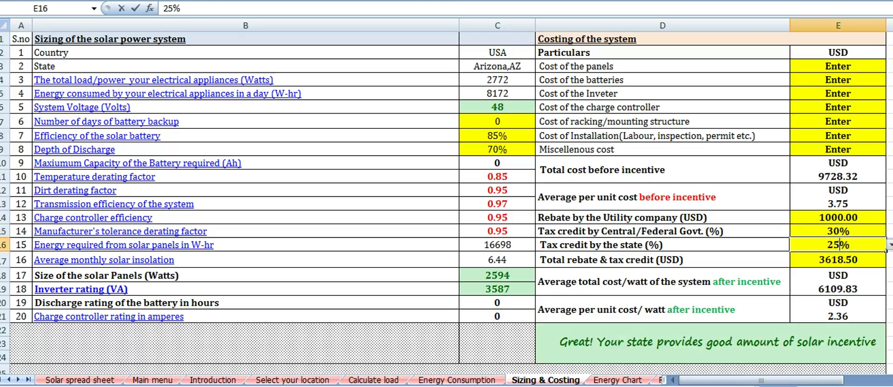
{"action": "key", "text": "Return"}
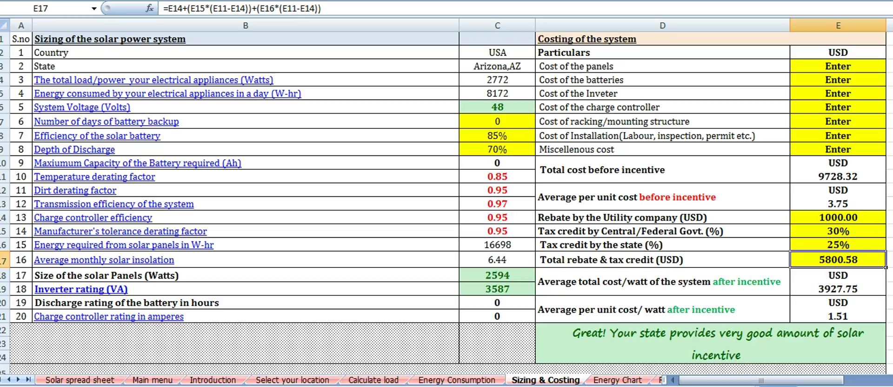
Check the average per unit cost after incentive and view the Energy Chart sheet comparing required and produced energy.
{"action": "left_click", "coordinate": [838, 317]}
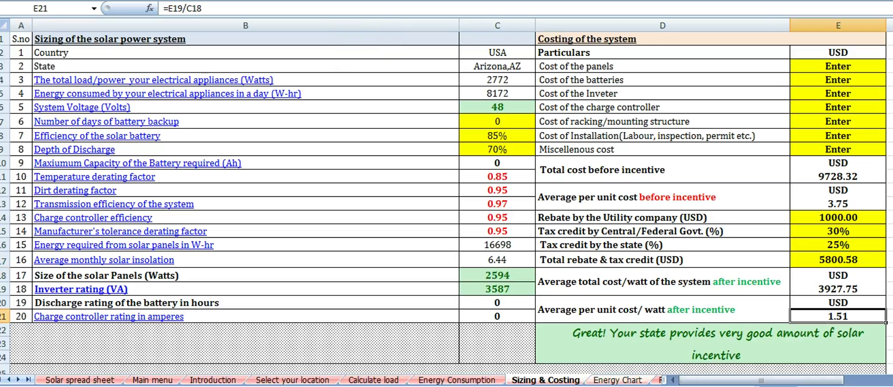
{"action": "key", "text": "ctrl+Page_Down"}
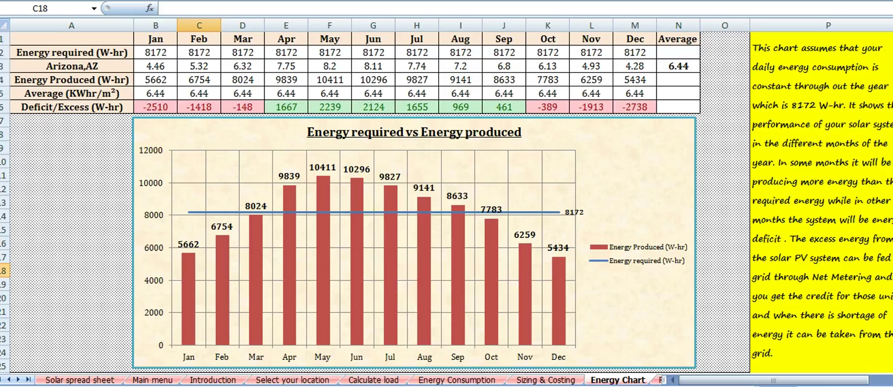
On the Feasibility sheet, set the grid electricity rate to 0.22 USD per KWhr and its expected yearly increase to 4%.
{"action": "left_click", "coordinate": [659, 380]}
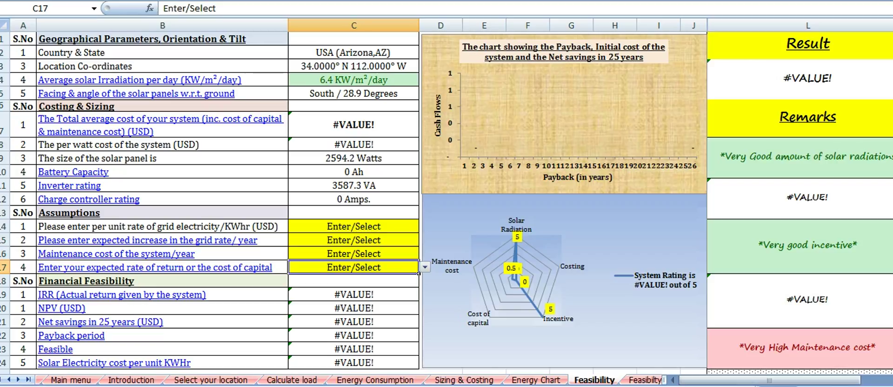
{"action": "left_click", "coordinate": [354, 227]}
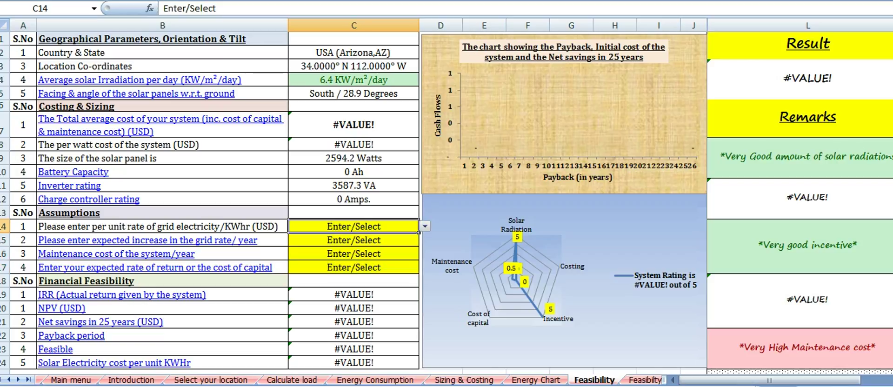
{"action": "type", "text": "0"}
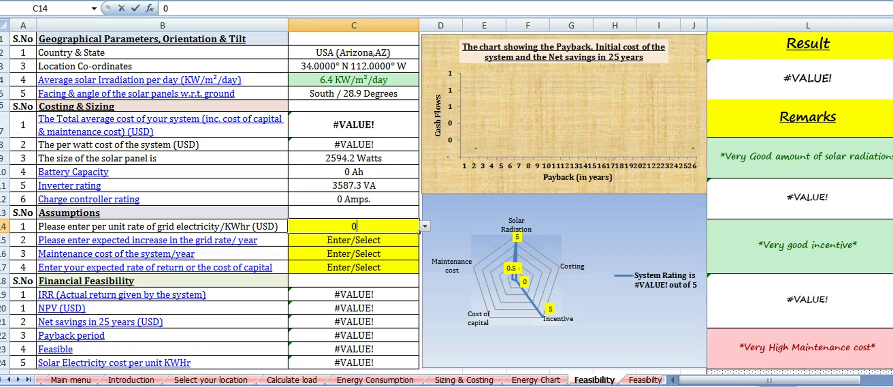
{"action": "type", "text": ".22"}
{"action": "key", "text": "Return"}
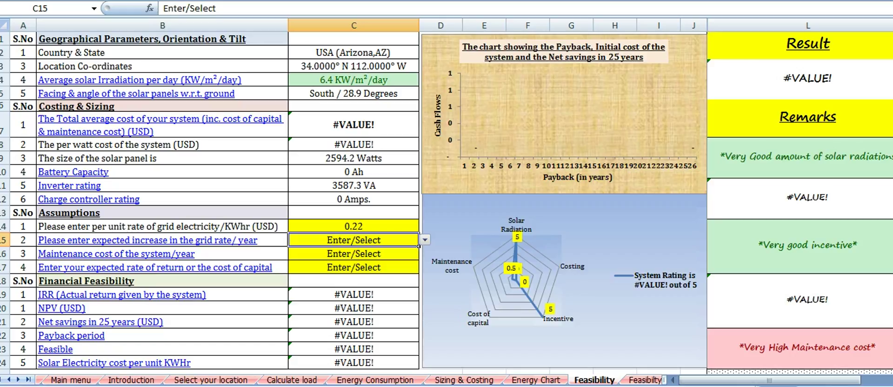
{"action": "type", "text": "4"}
{"action": "key", "text": "Return"}
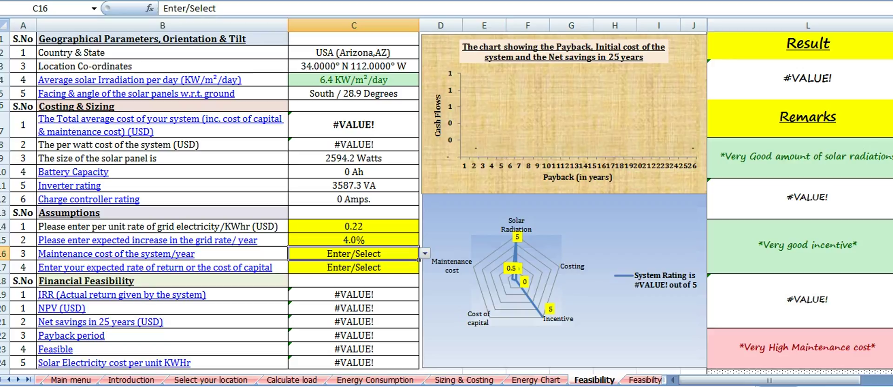
Set the yearly maintenance cost of the system to 0.5% and the expected rate of return or cost of capital to 14%.
{"action": "left_click", "coordinate": [353, 172]}
{"action": "left_click", "coordinate": [353, 254]}
{"action": "type", "text": "0.5"}
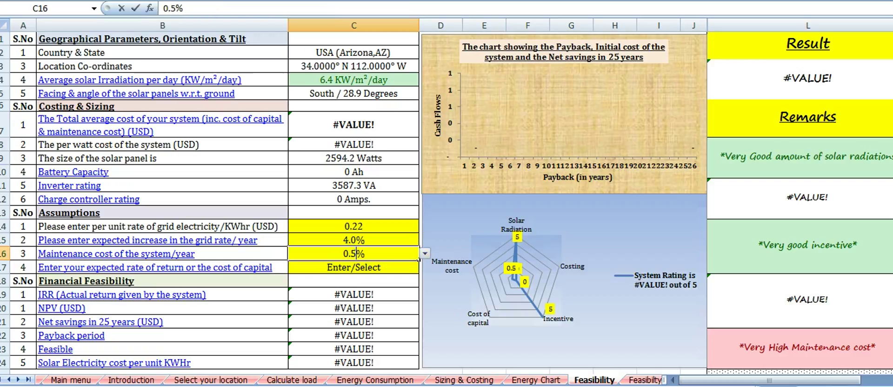
{"action": "key", "text": "Return"}
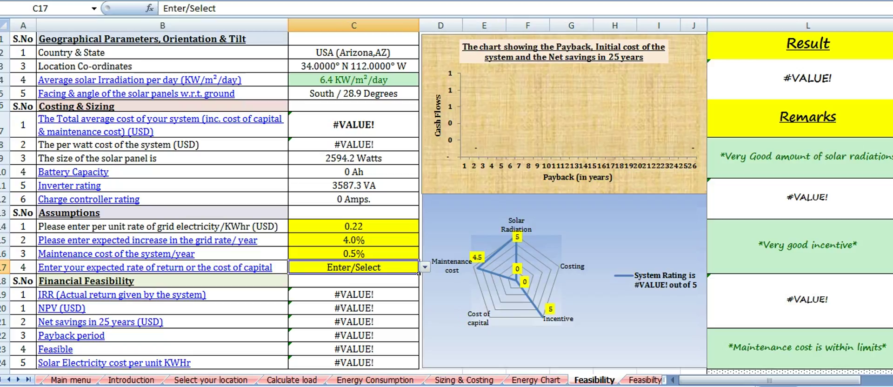
{"action": "type", "text": "1"}
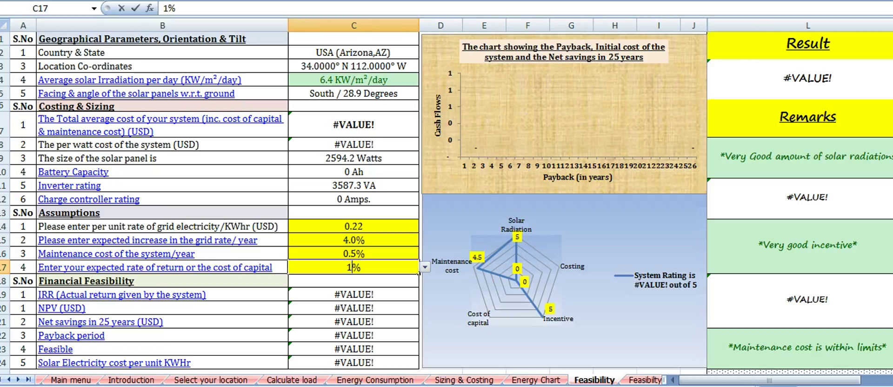
{"action": "type", "text": "4"}
{"action": "key", "text": "Return"}
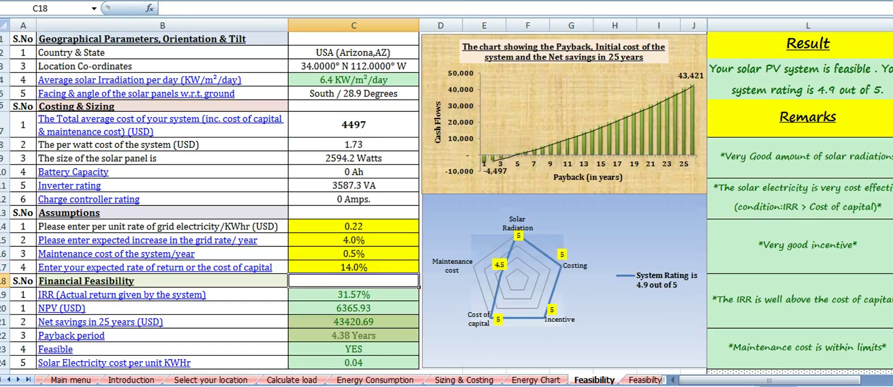
Examine the feasibility result and each remark against the solar irradiation, IRR, cost of capital and maintenance cost figures.
{"action": "left_click", "coordinate": [807, 79]}
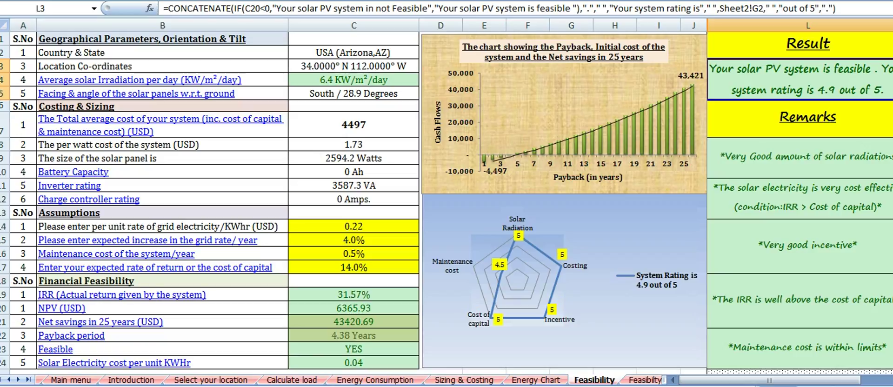
{"action": "left_click", "coordinate": [807, 158]}
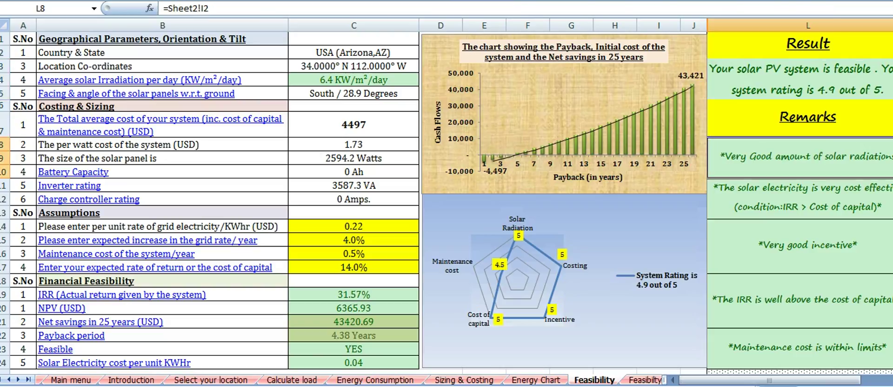
{"action": "left_click", "coordinate": [353, 80]}
{"action": "left_click", "coordinate": [808, 198]}
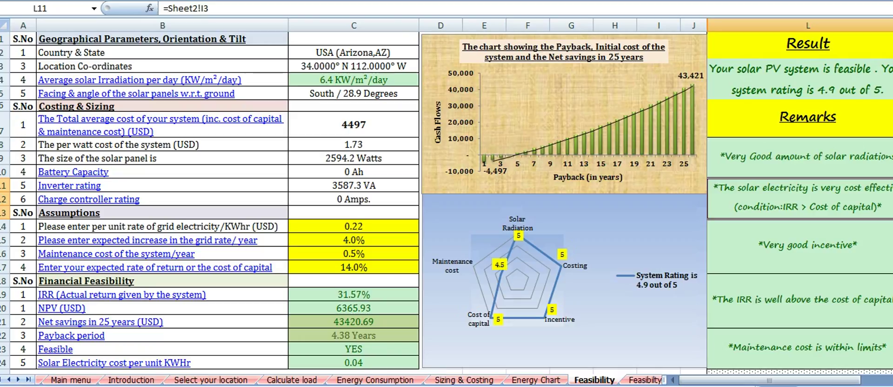
{"action": "left_click", "coordinate": [354, 294]}
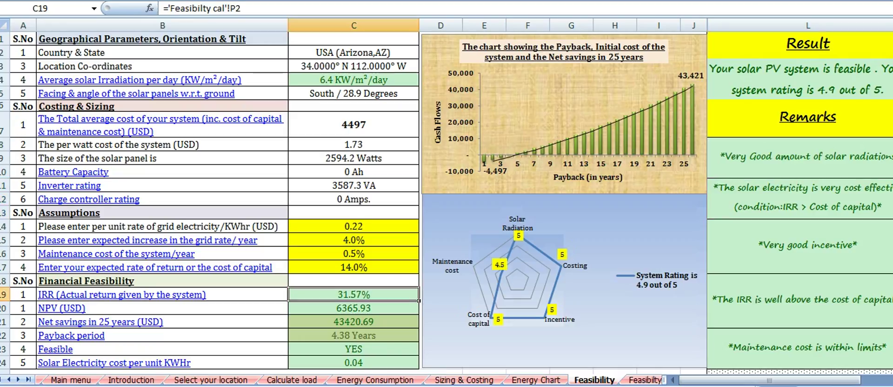
{"action": "left_click", "coordinate": [354, 267]}
{"action": "left_click", "coordinate": [808, 246]}
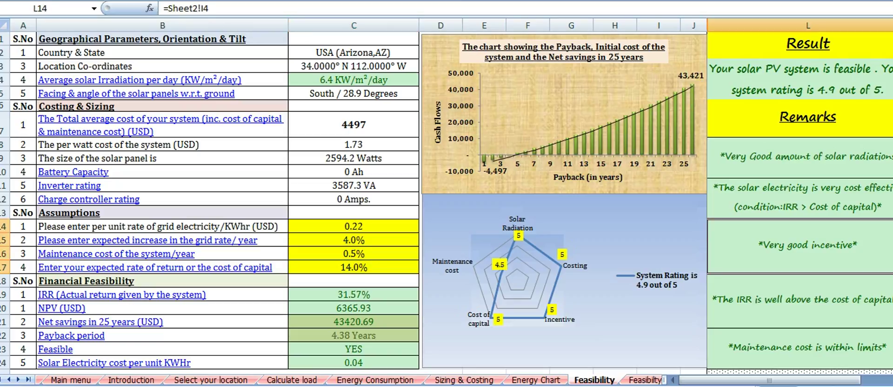
{"action": "left_click", "coordinate": [808, 300]}
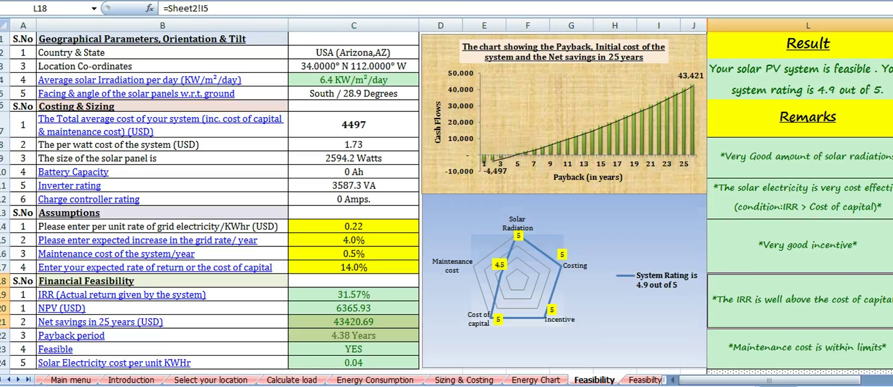
{"action": "left_click", "coordinate": [807, 348]}
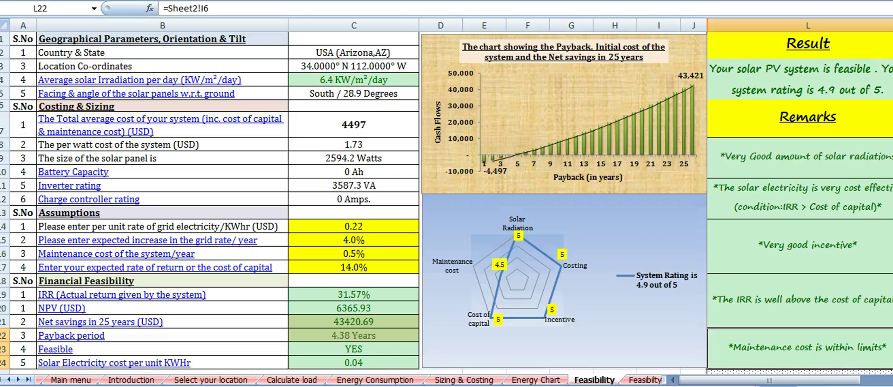
{"action": "left_click", "coordinate": [354, 254]}
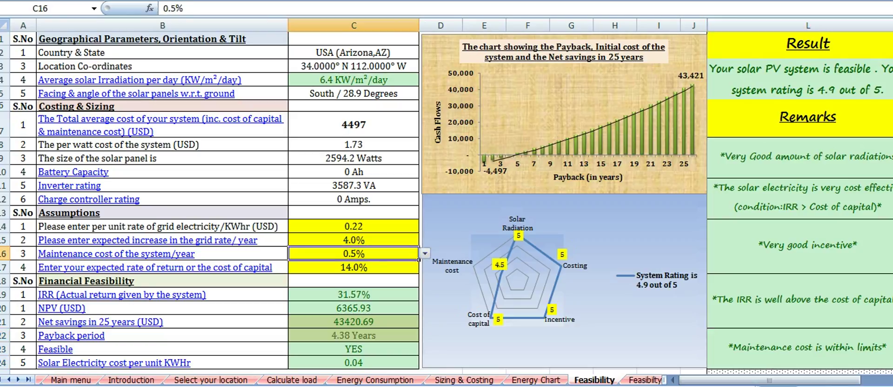
{"action": "left_click", "coordinate": [808, 300]}
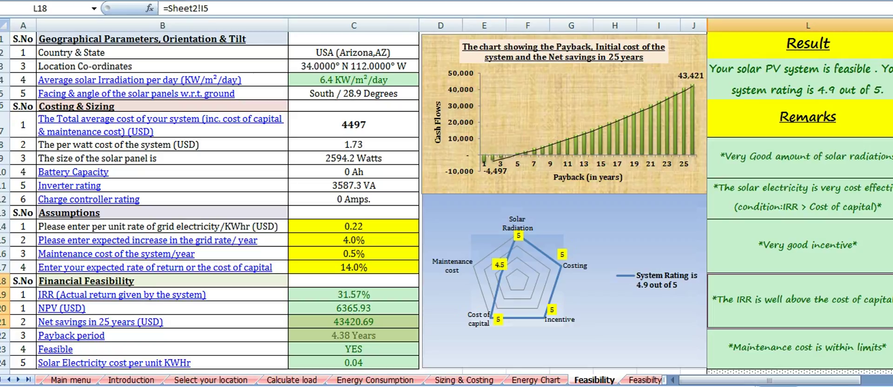